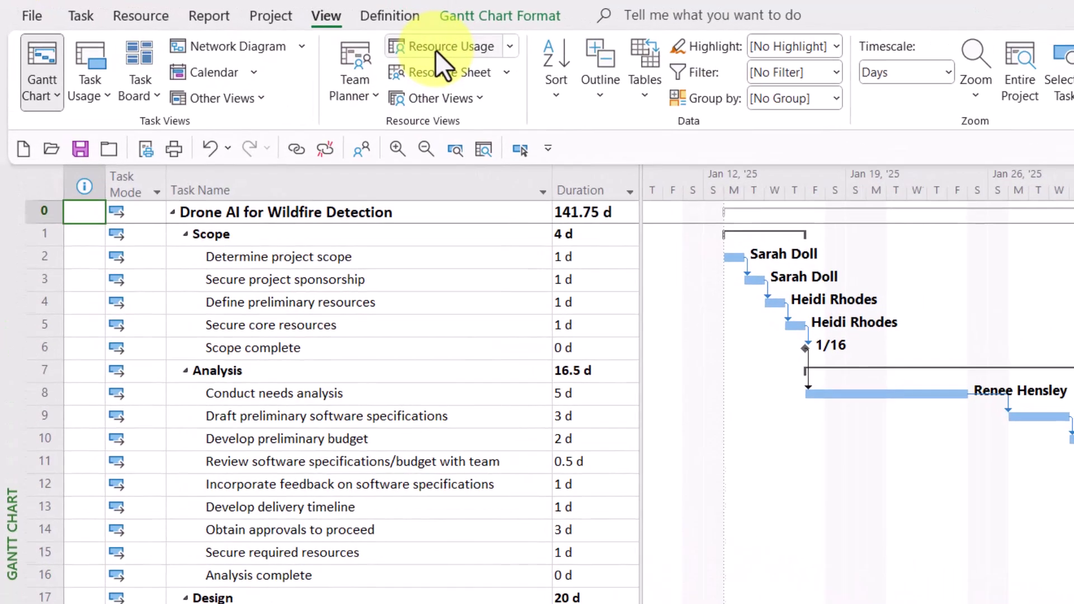
left_click(437, 51)
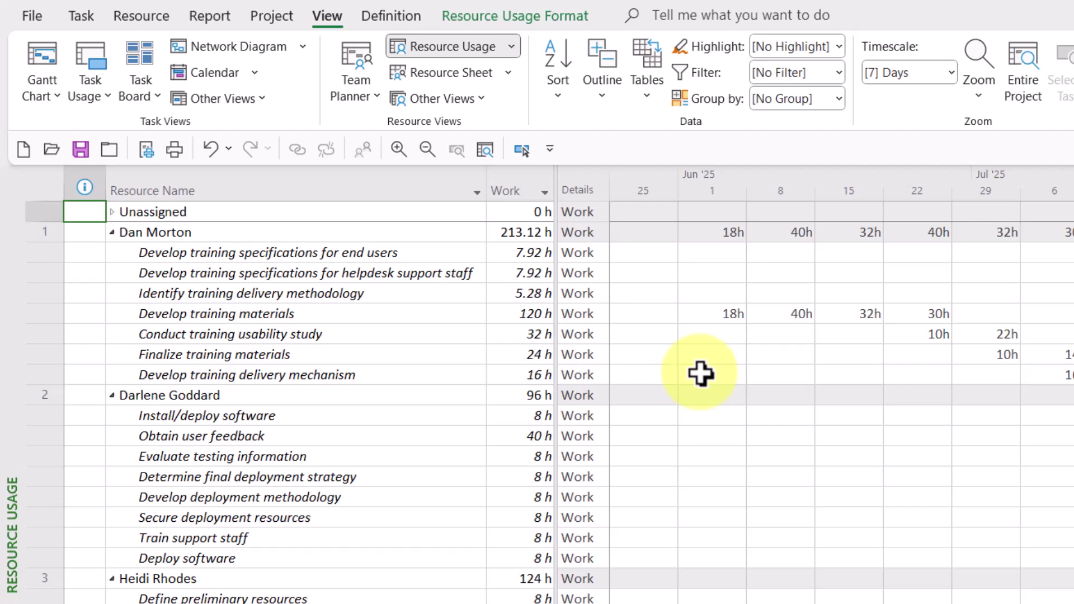
left_click(364, 230)
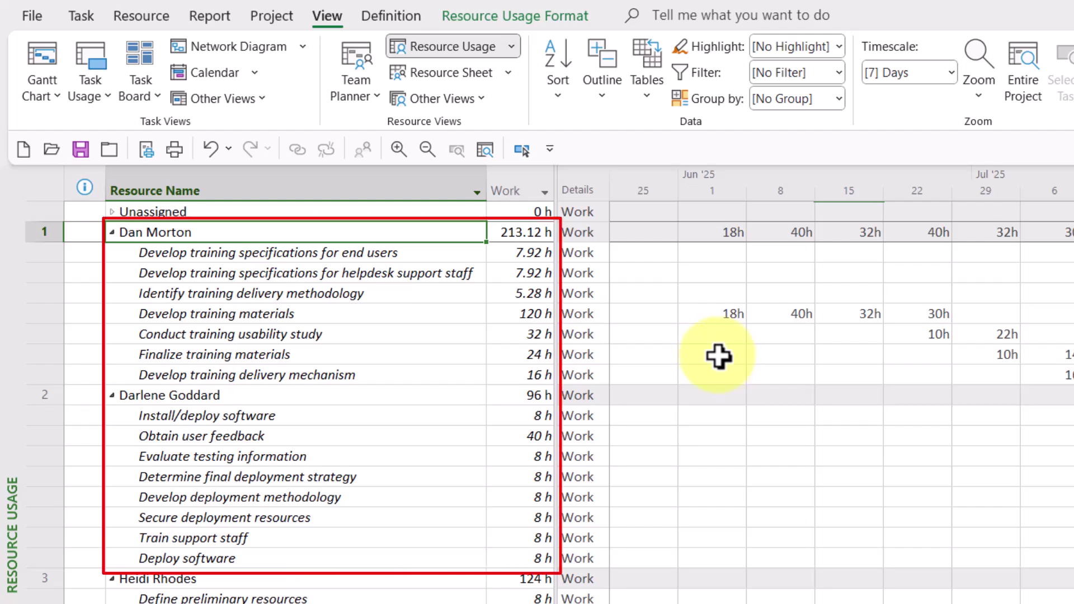
left_click(308, 254)
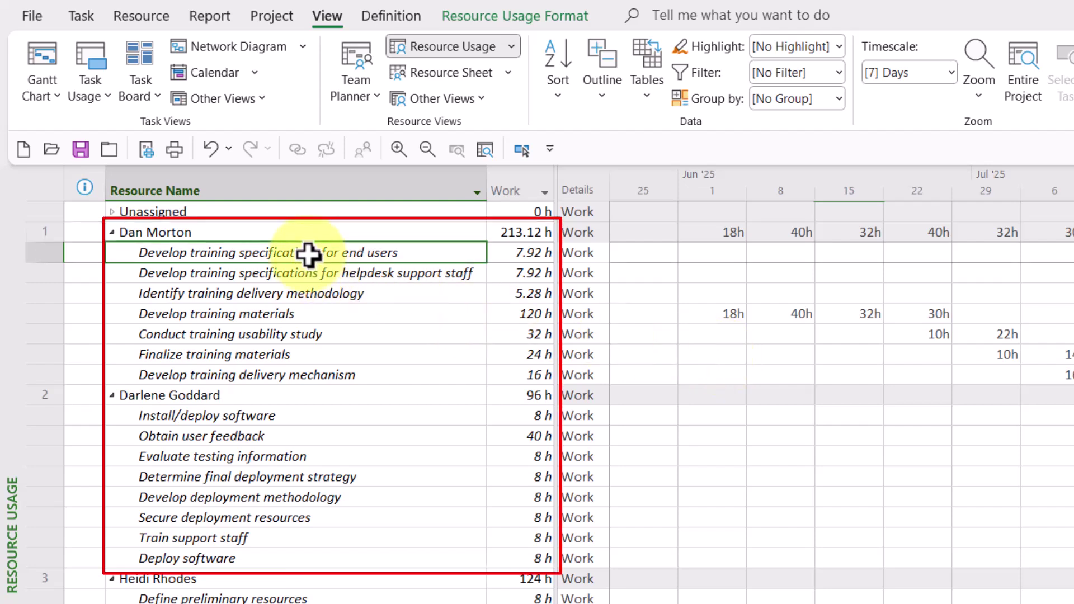
left_click_drag(308, 254, 294, 375)
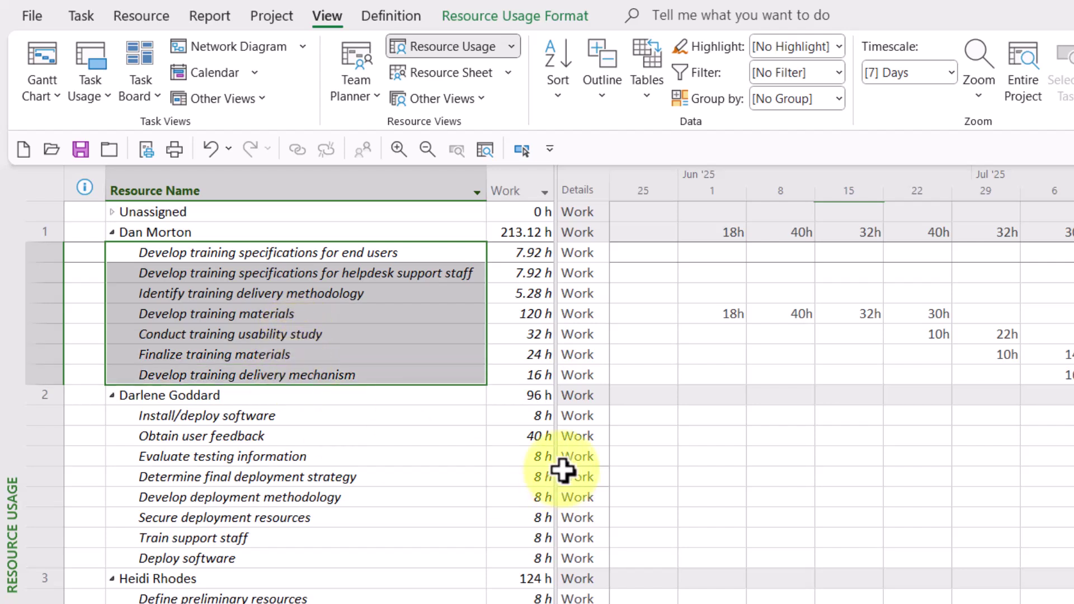
left_click(330, 230)
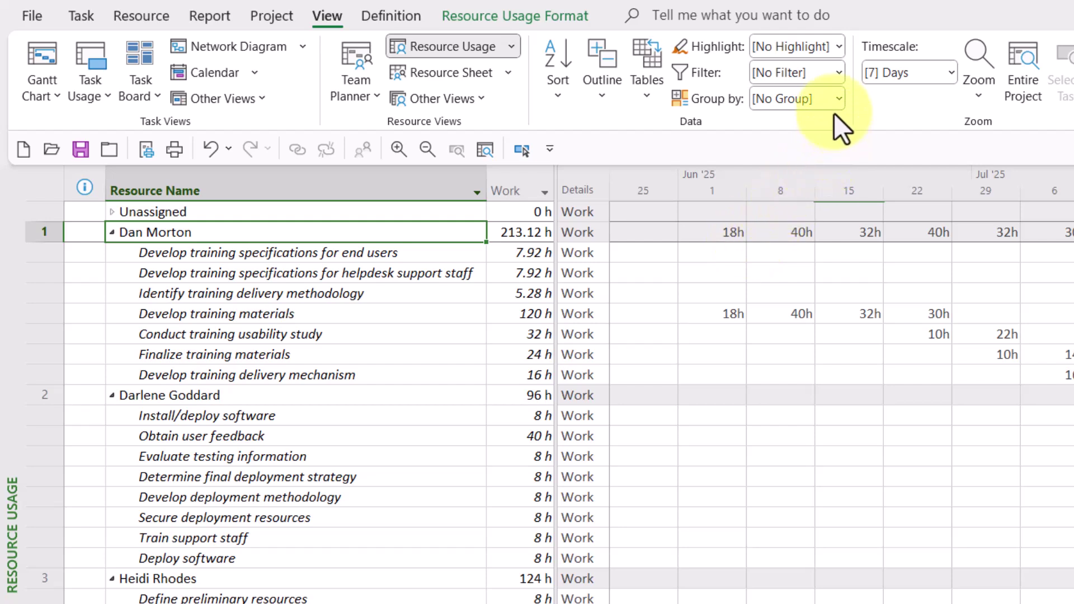
left_click(837, 98)
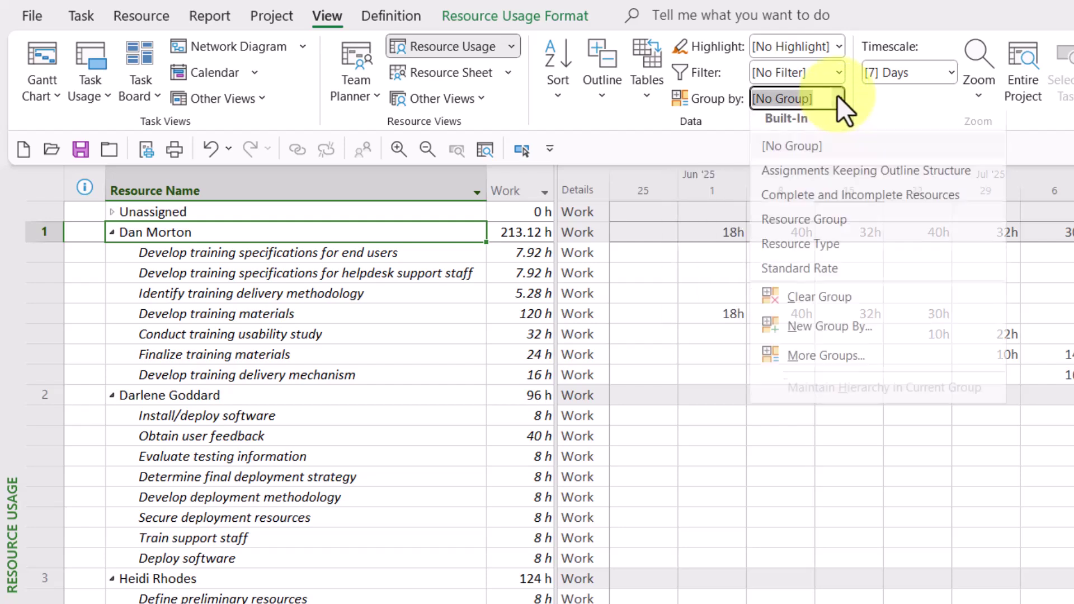
left_click(861, 182)
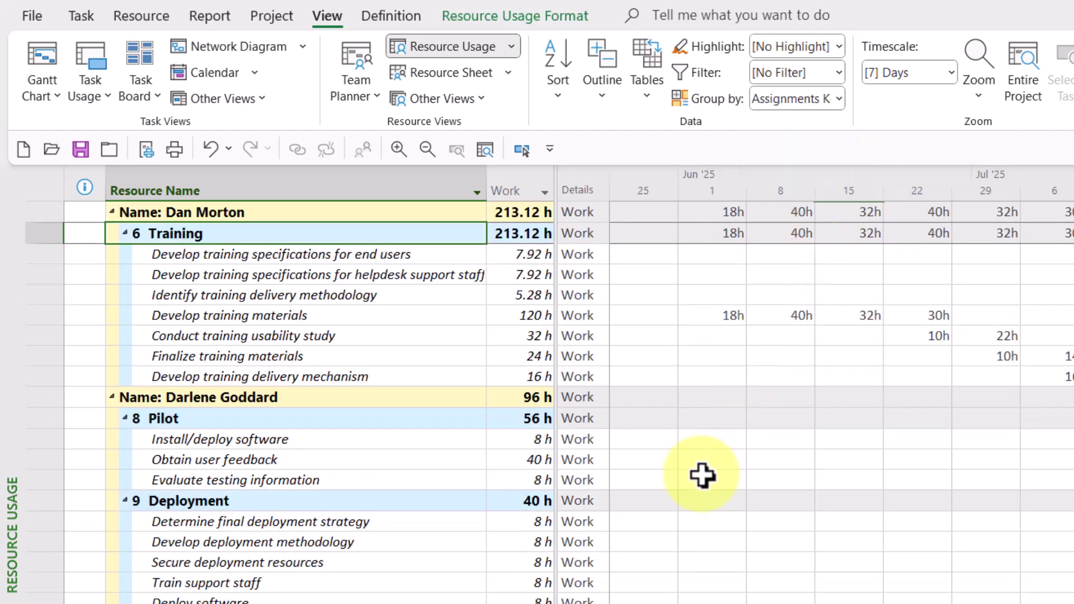
left_click(306, 211)
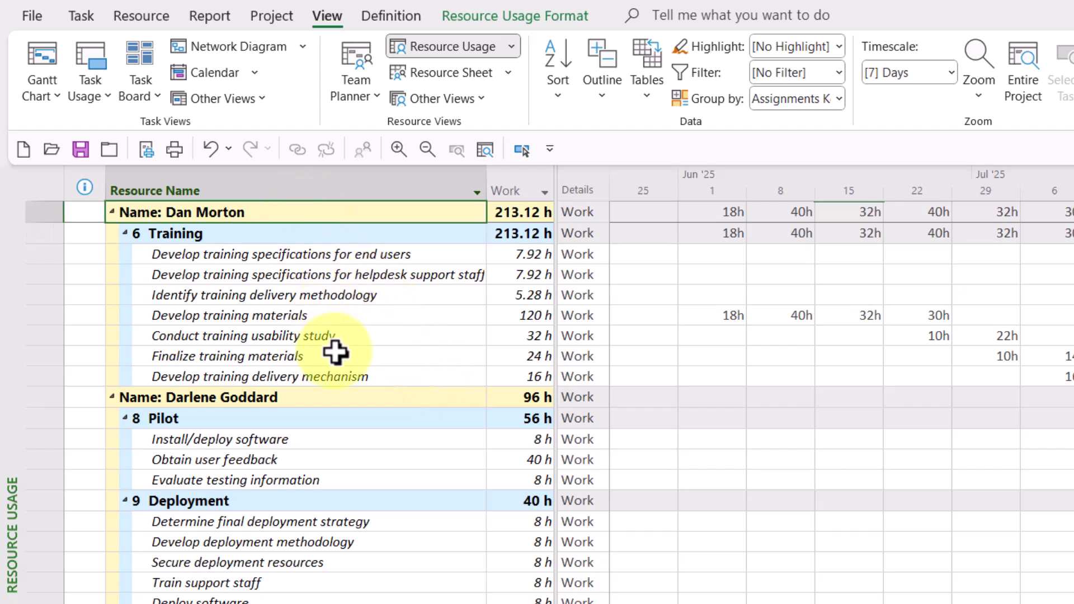
left_click(273, 233)
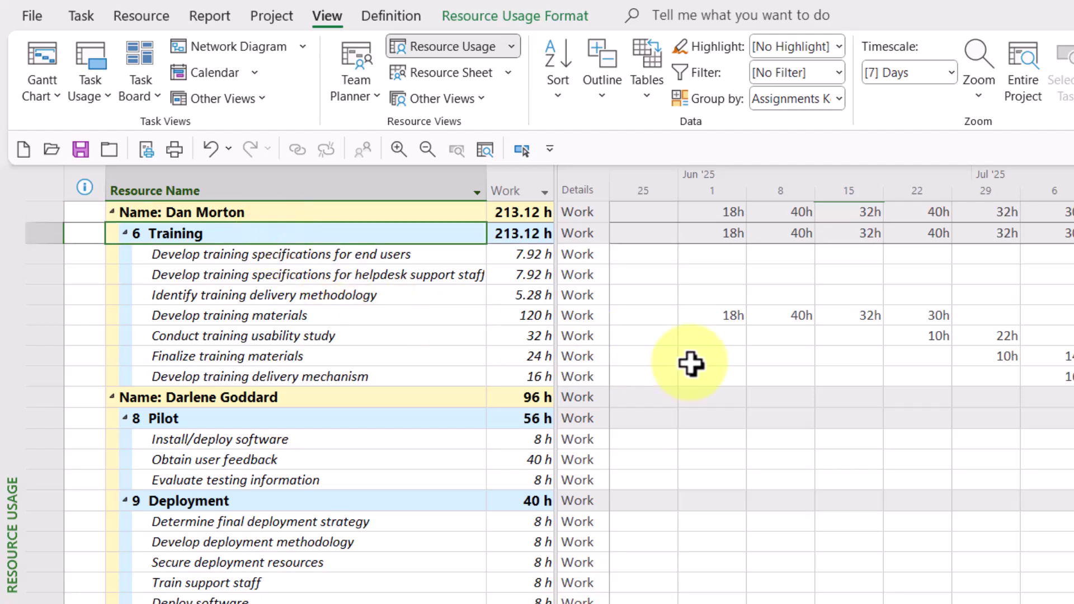
left_click(355, 255)
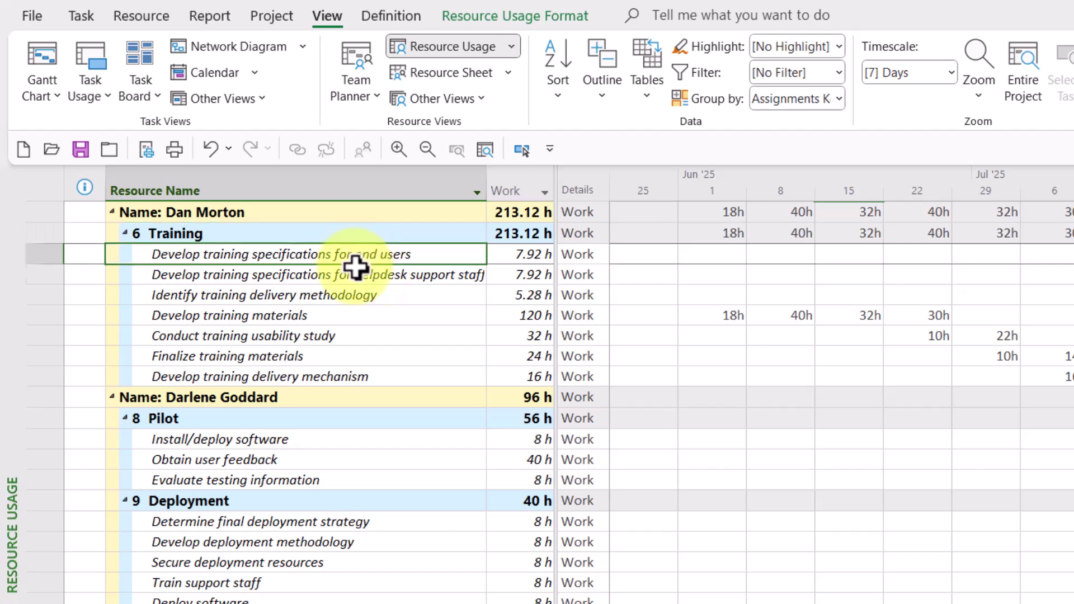
left_click_drag(356, 266, 351, 373)
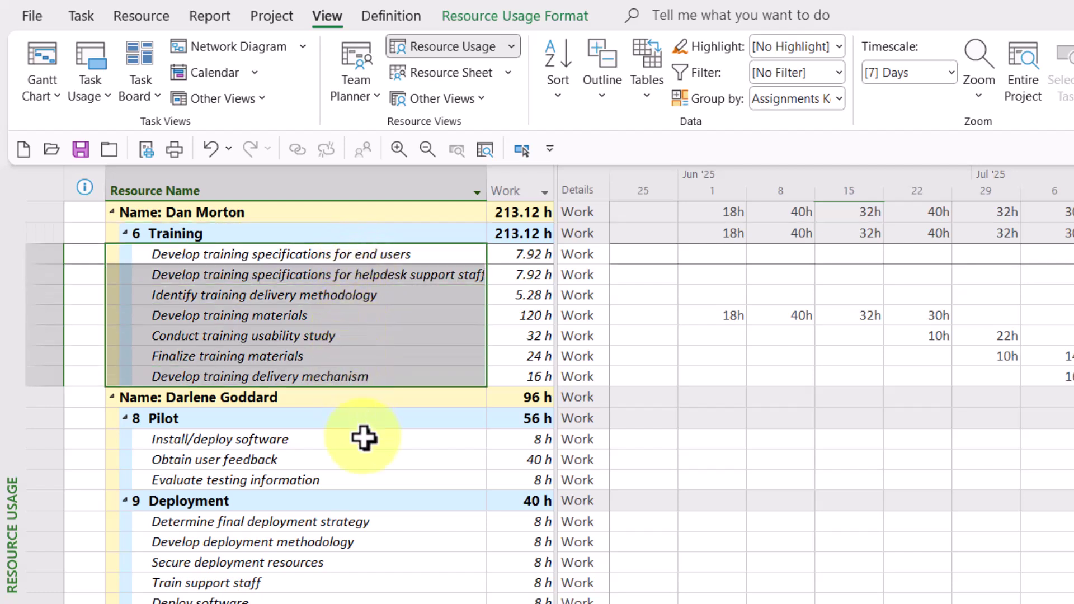
left_click(272, 397)
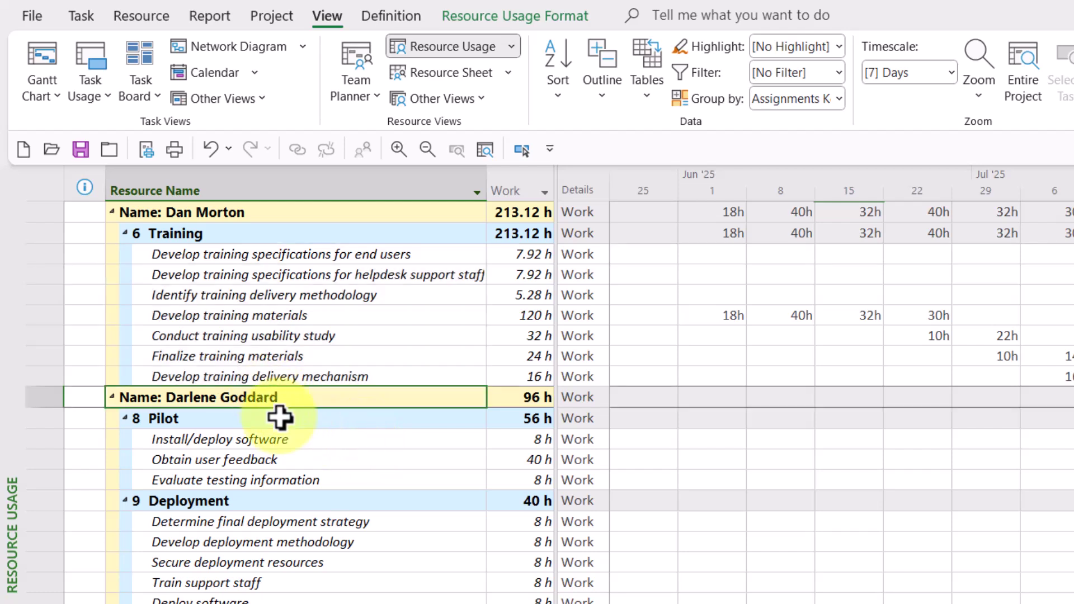
left_click(257, 420)
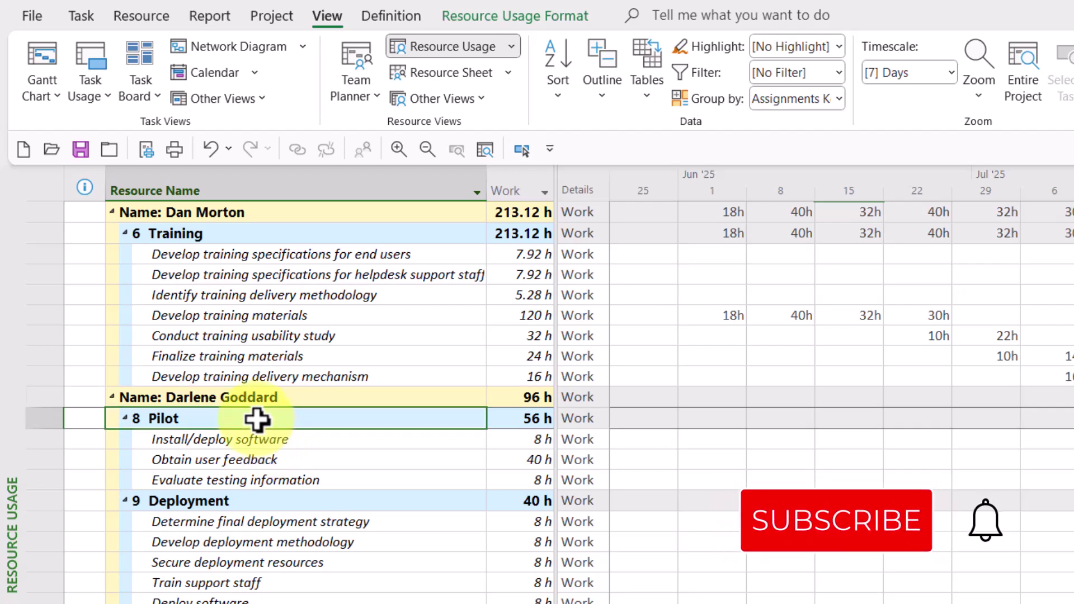
left_click(254, 502)
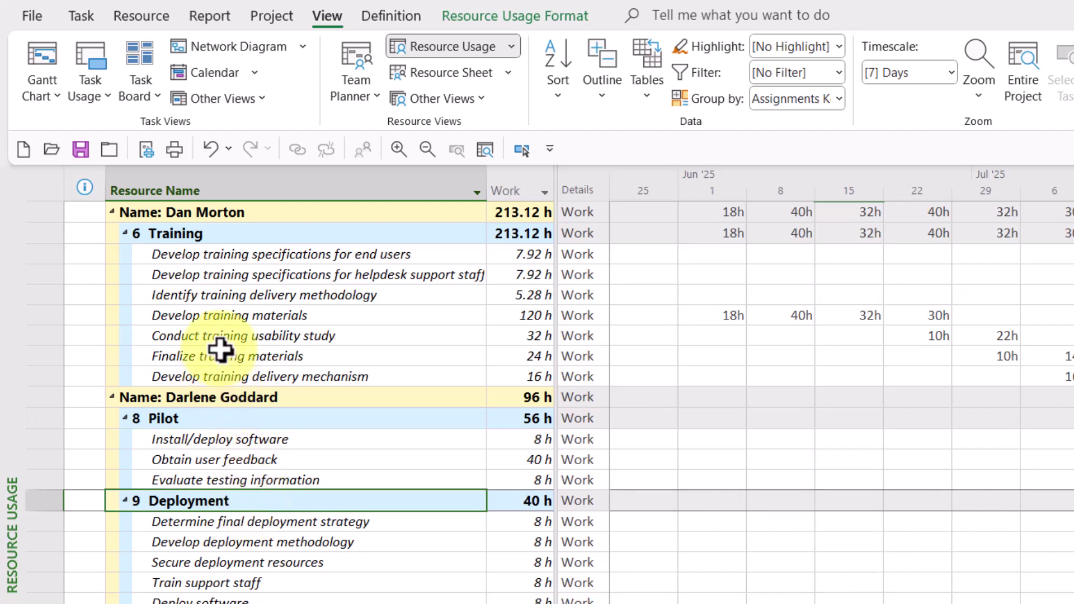
left_click(225, 235)
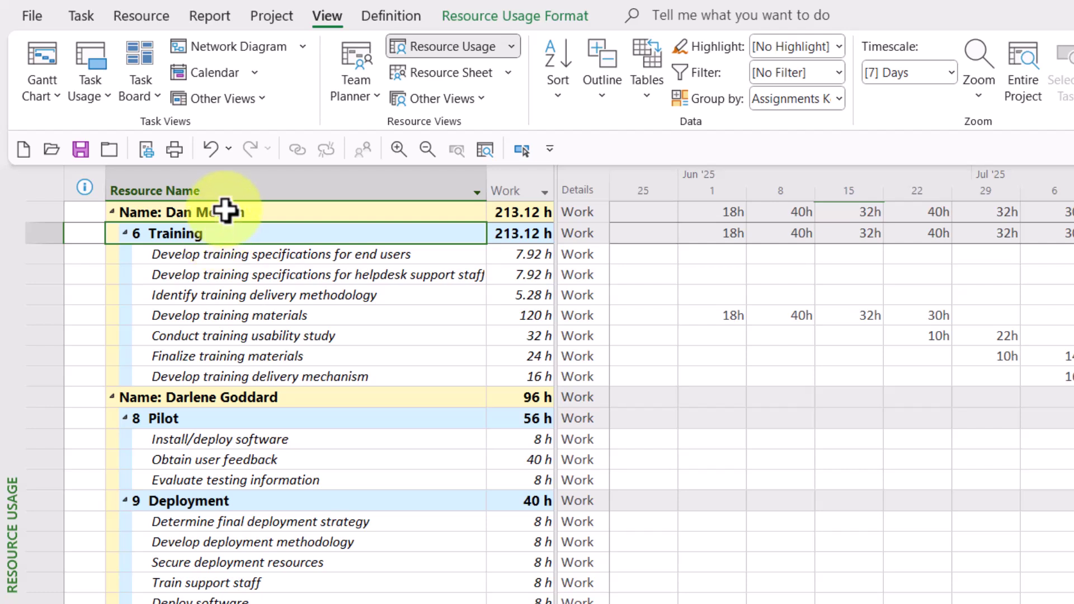
left_click(224, 212)
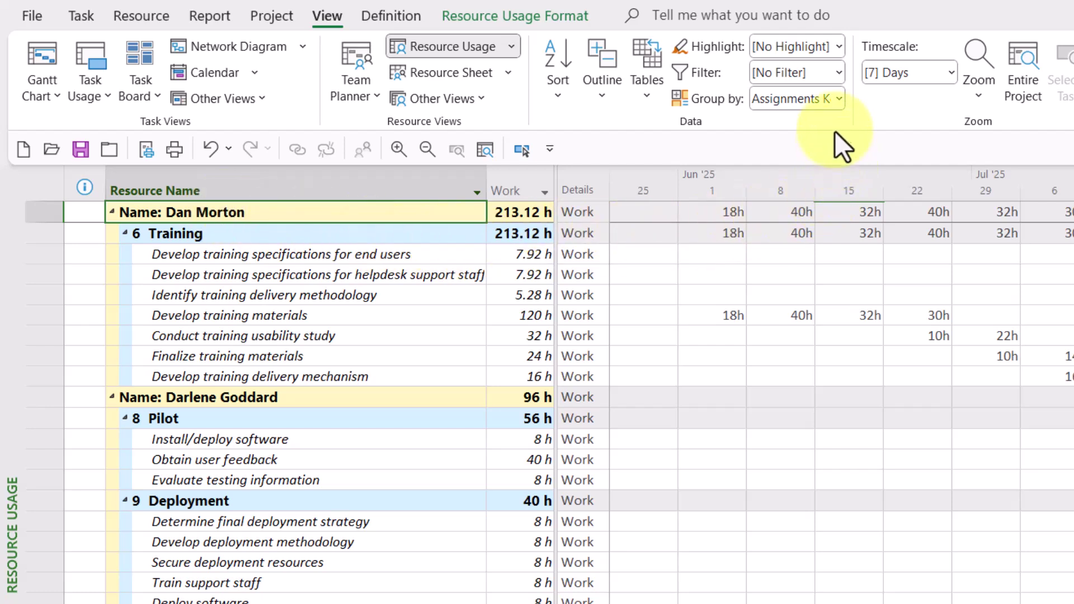
Open the Assignments Keeping Outline Structure definition and inspect its Name and Task Outline Number levels.
left_click(838, 101)
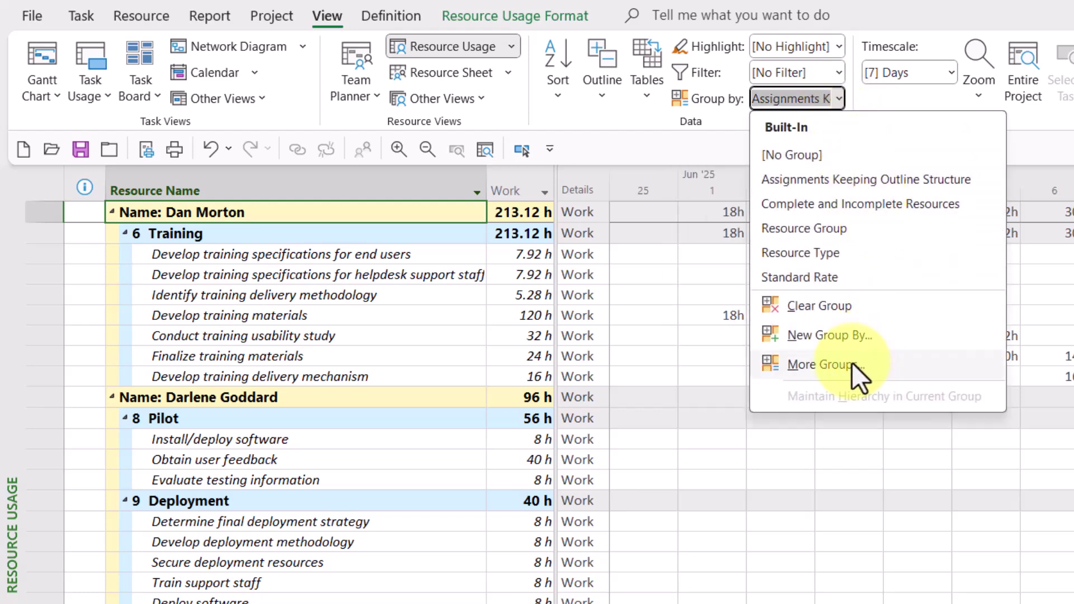
left_click(820, 364)
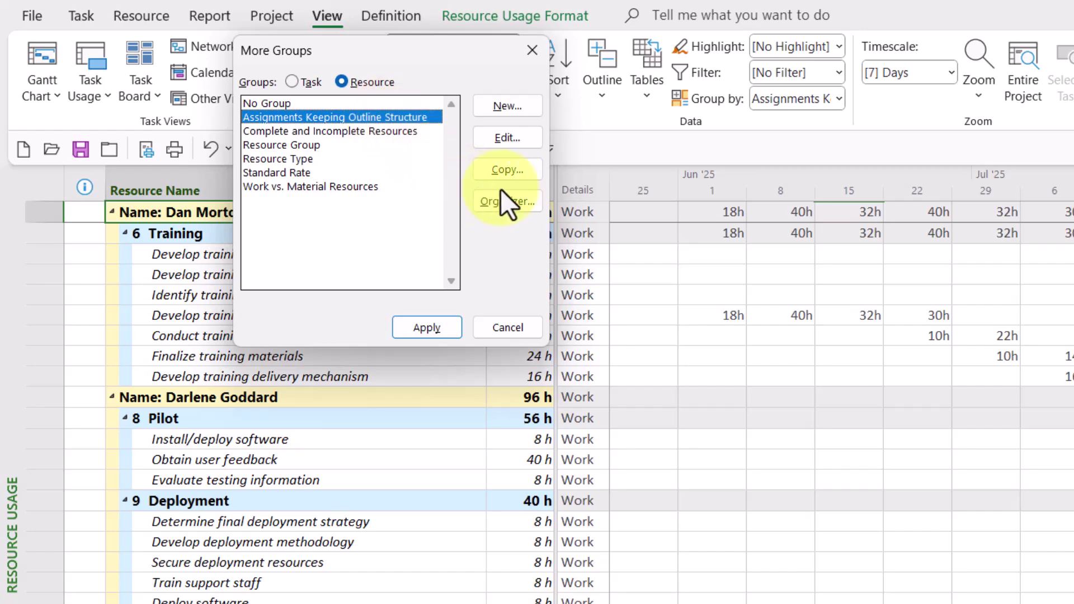
left_click(519, 138)
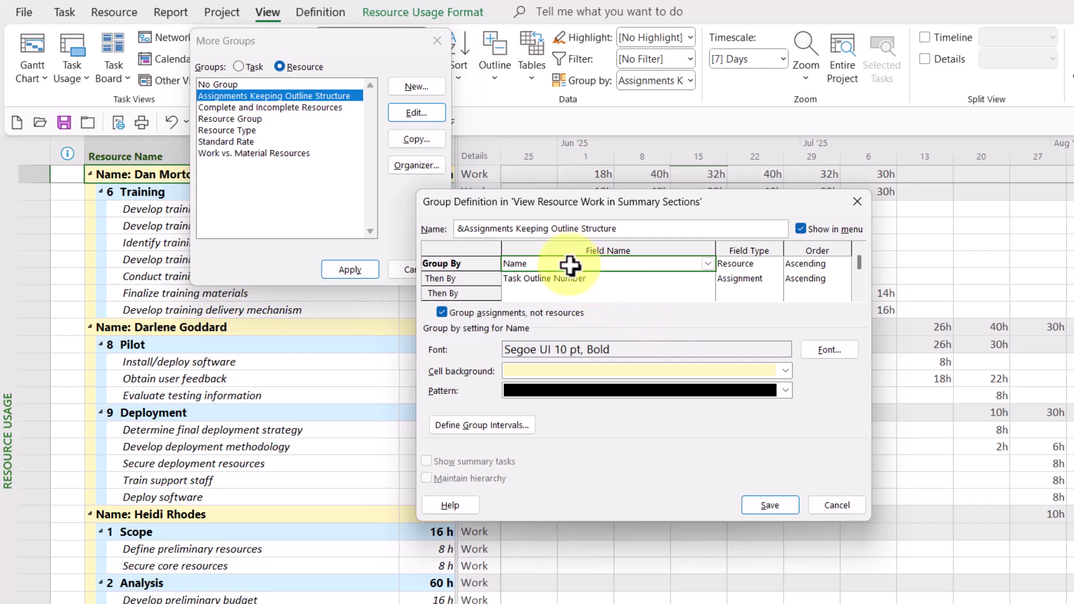
left_click(749, 263)
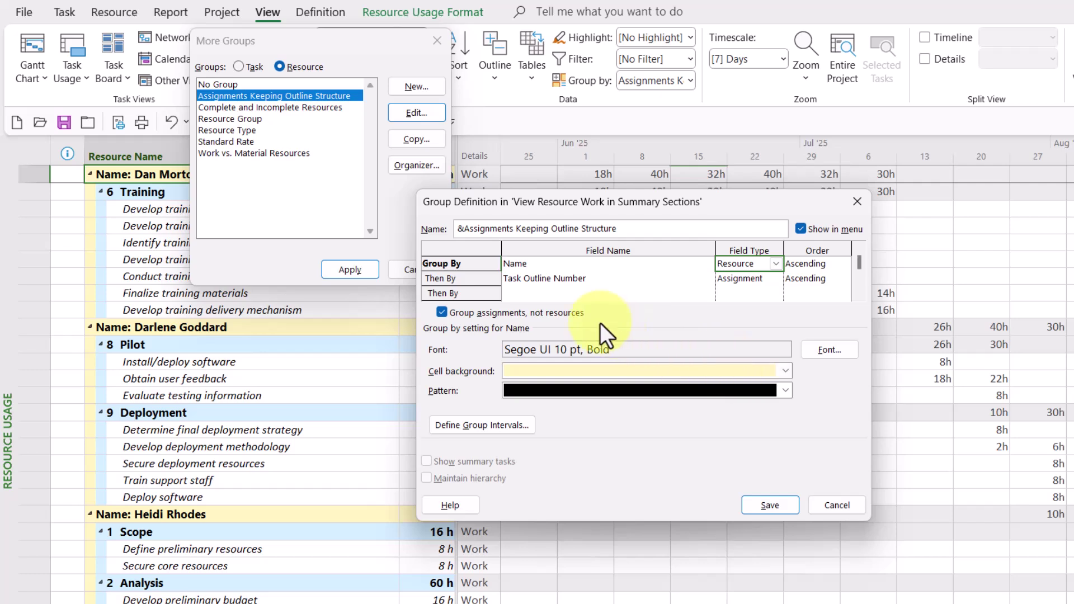
left_click(548, 279)
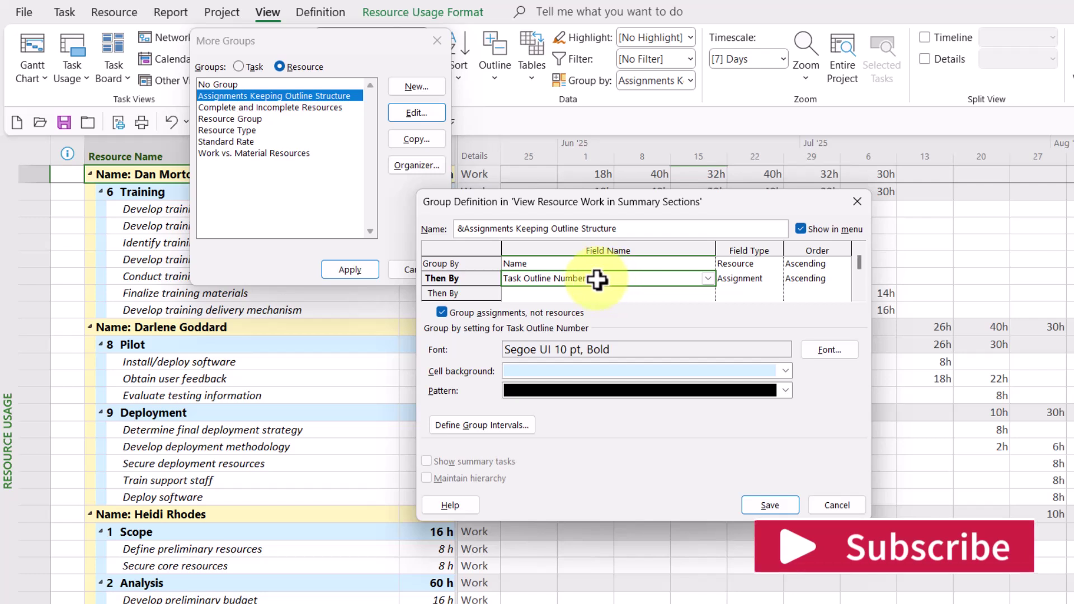
left_click(742, 279)
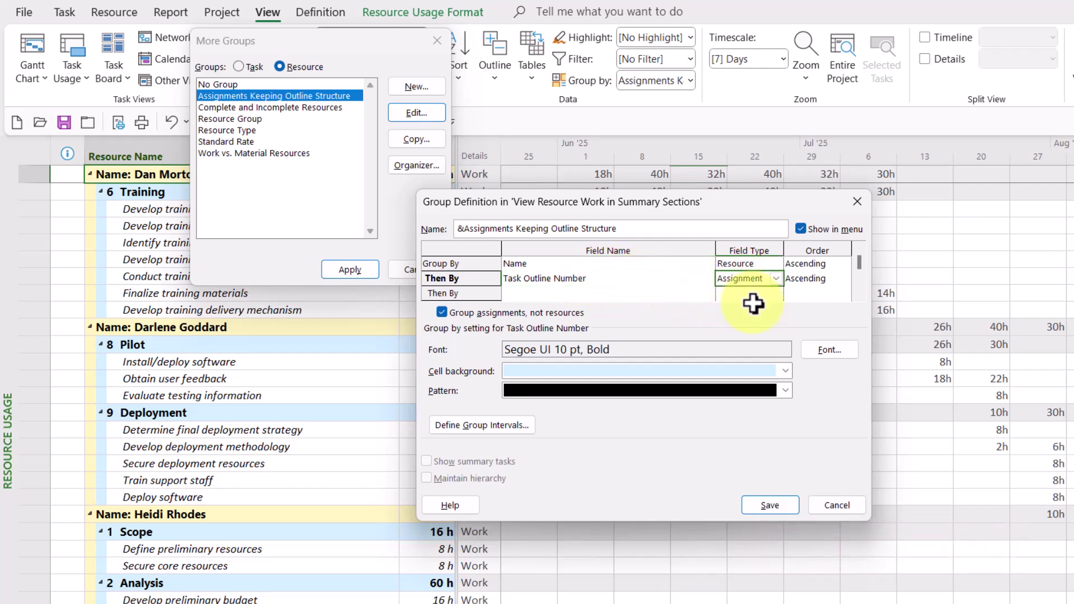
Copy the outline-structure group as 'Resource Work by Summary Section' and clear both grouping levels.
left_click(837, 506)
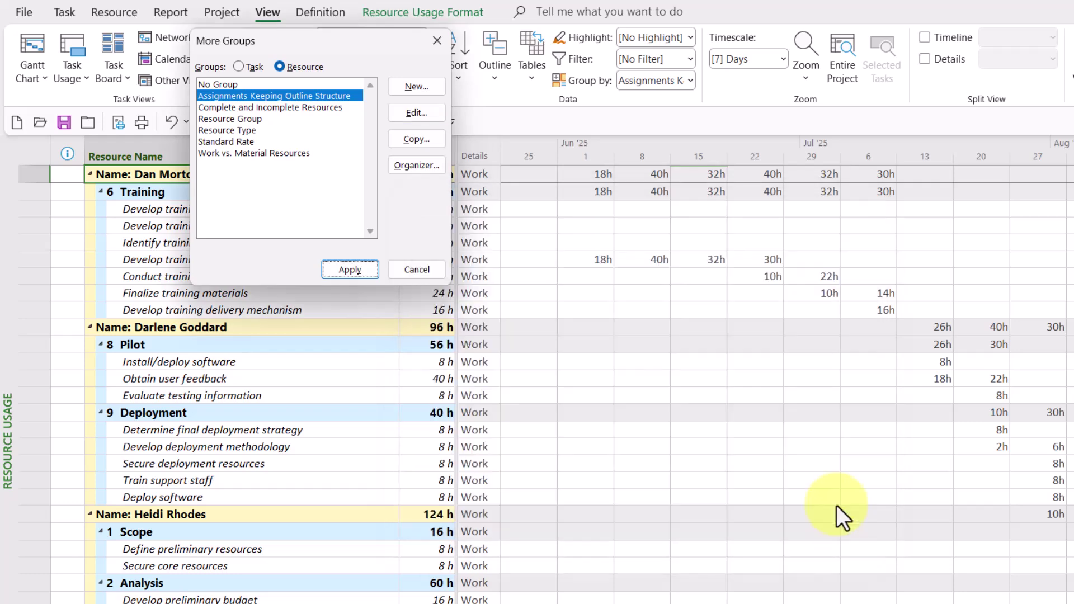
left_click(414, 140)
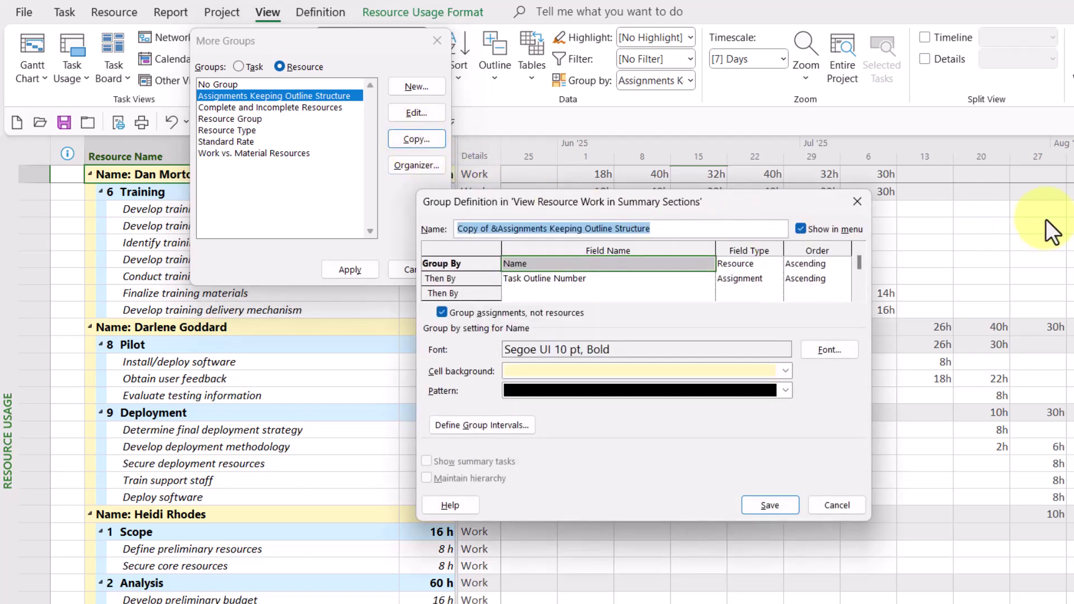
key("ctrl+v")
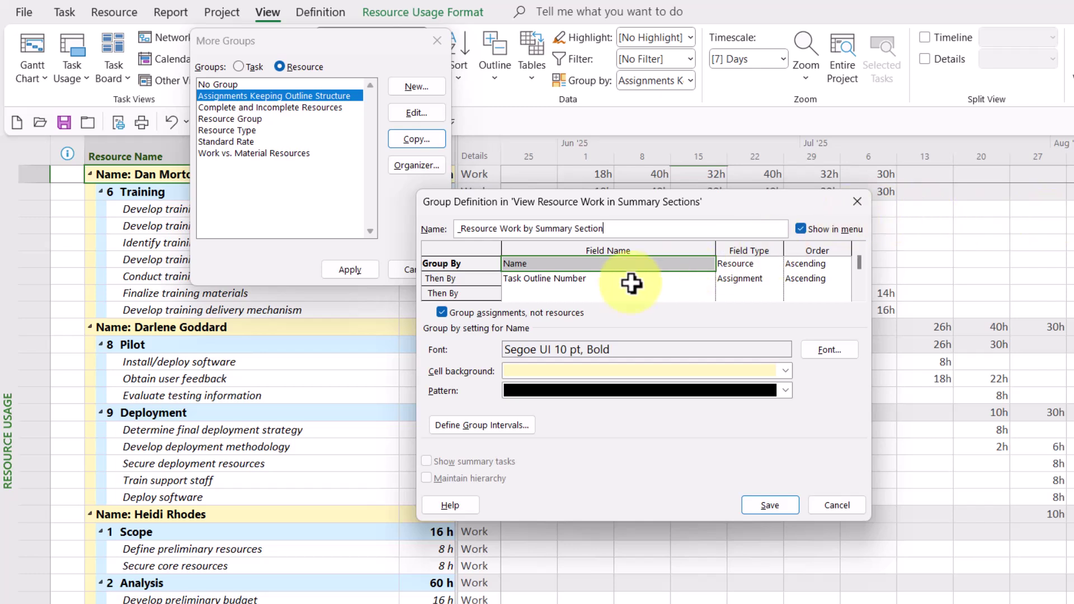
left_click(580, 280)
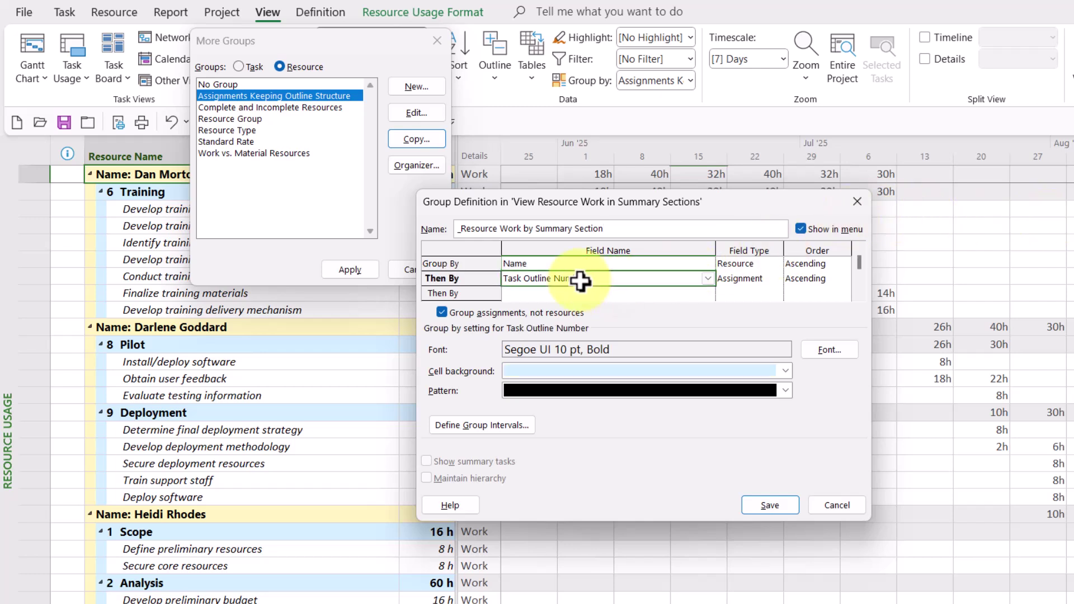
key("Delete")
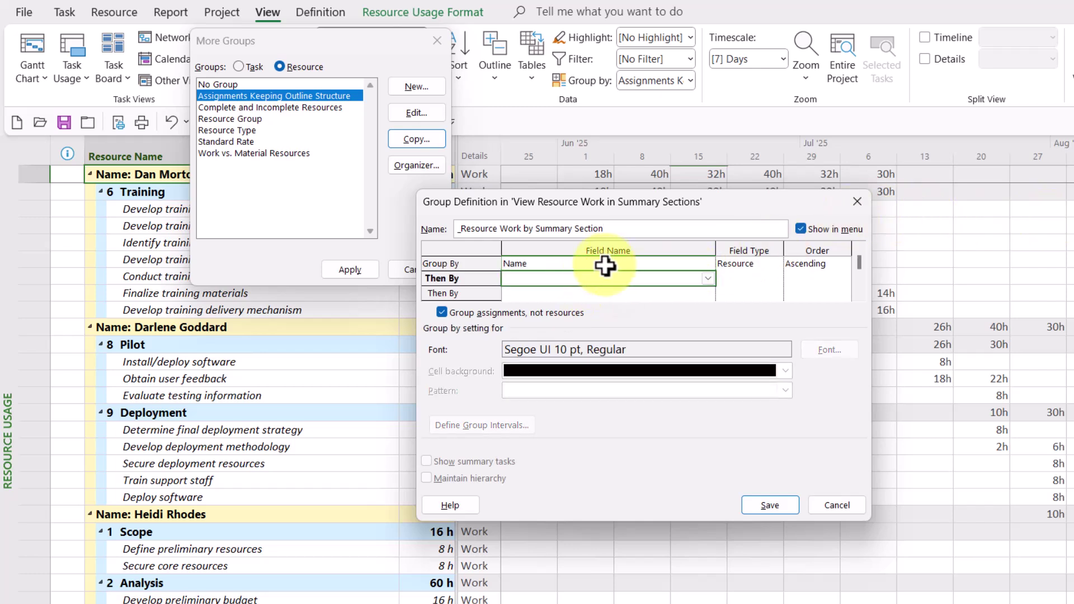
left_click(597, 263)
key("Delete")
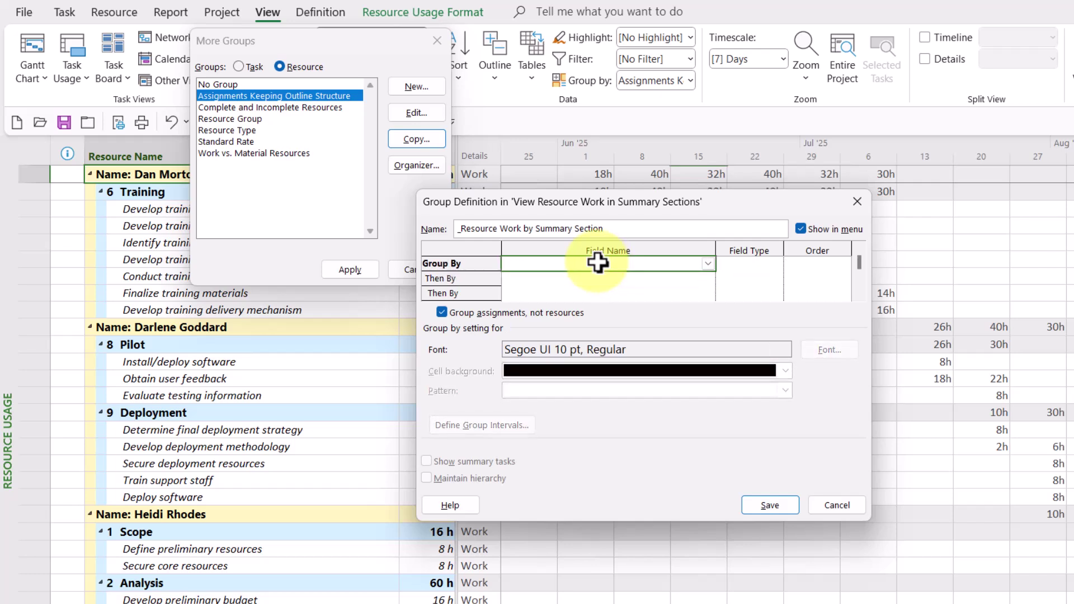
Group by Task Outline Number (Assignment), then by Name, and save the definition.
type("Task Outline Number")
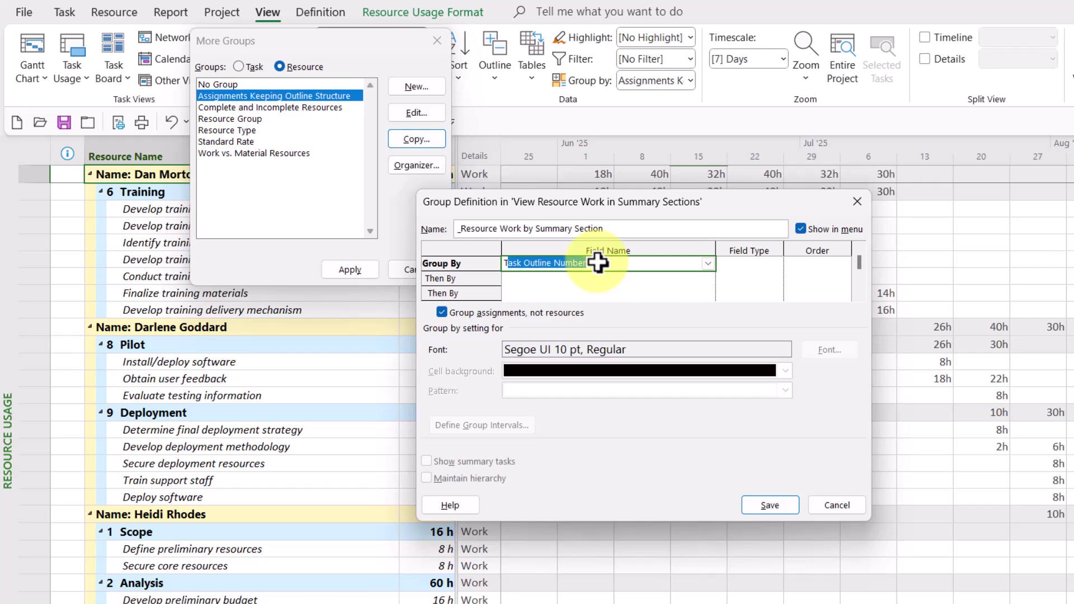
key("Return")
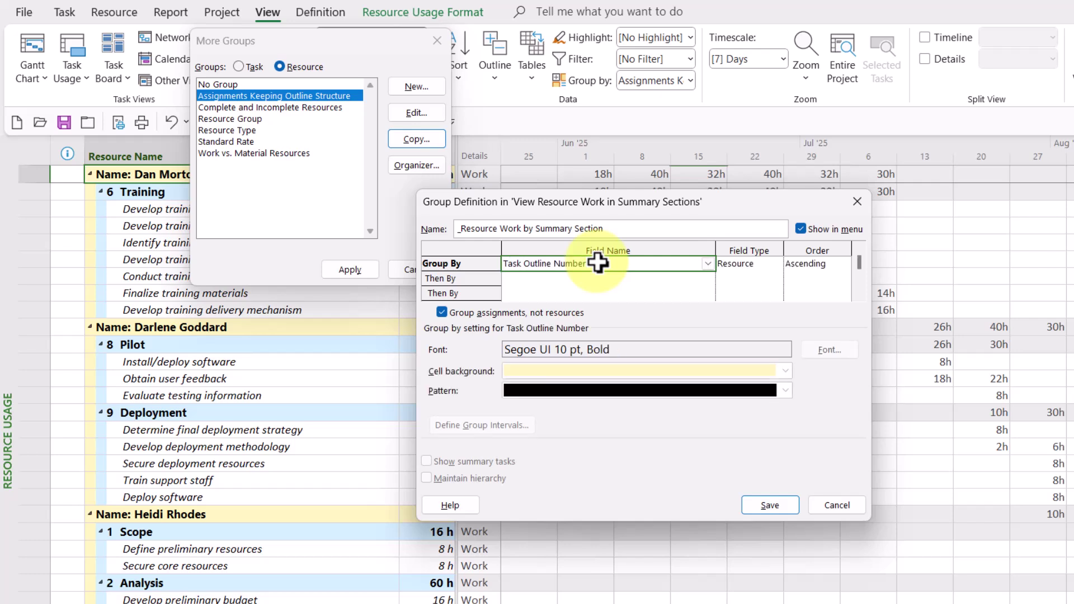
left_click(764, 263)
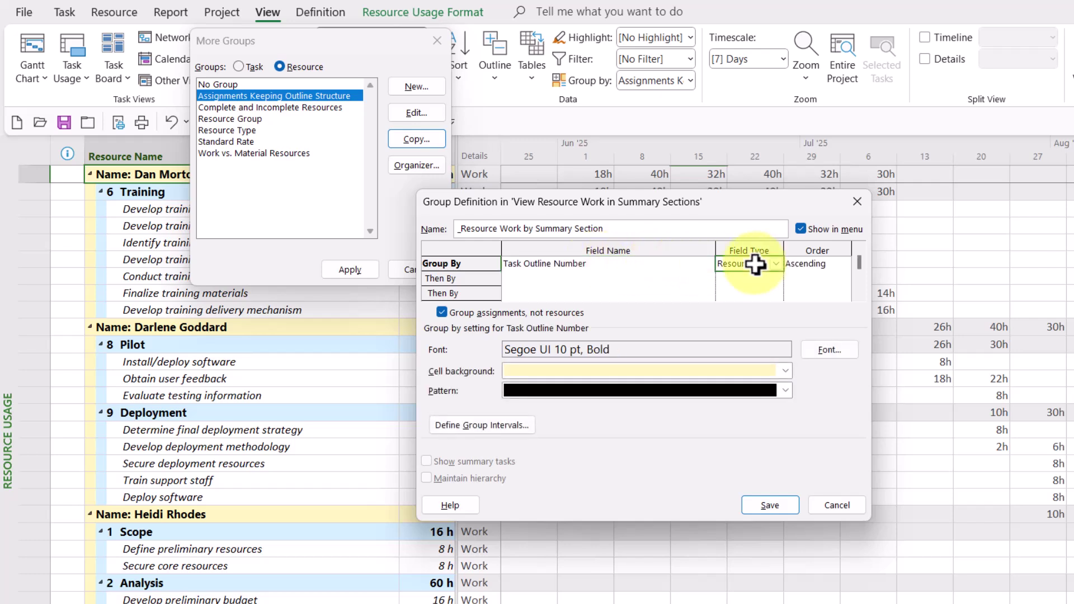
left_click(774, 265)
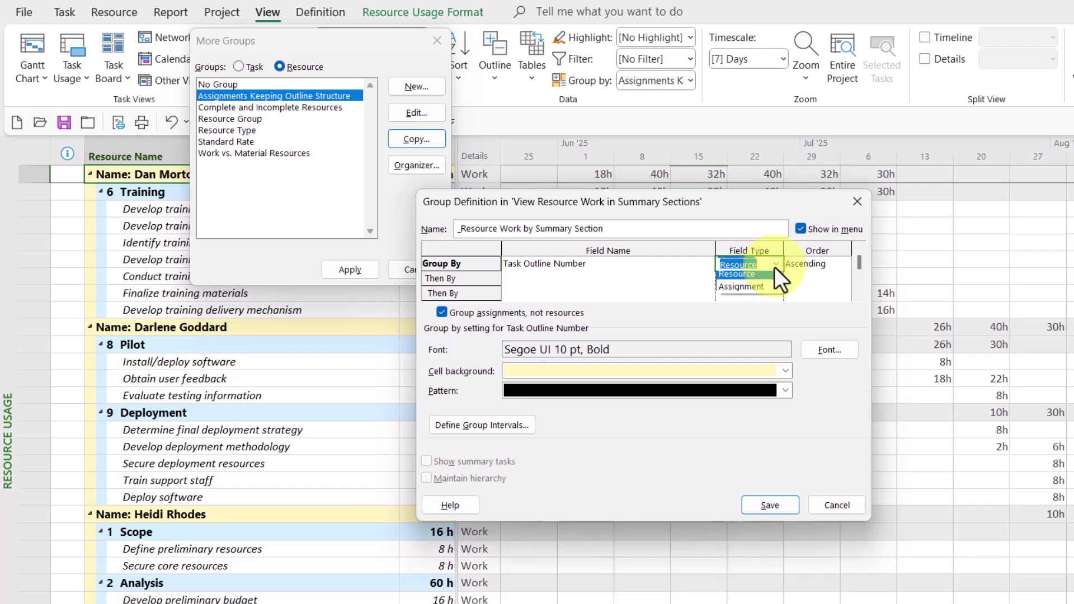
left_click(759, 291)
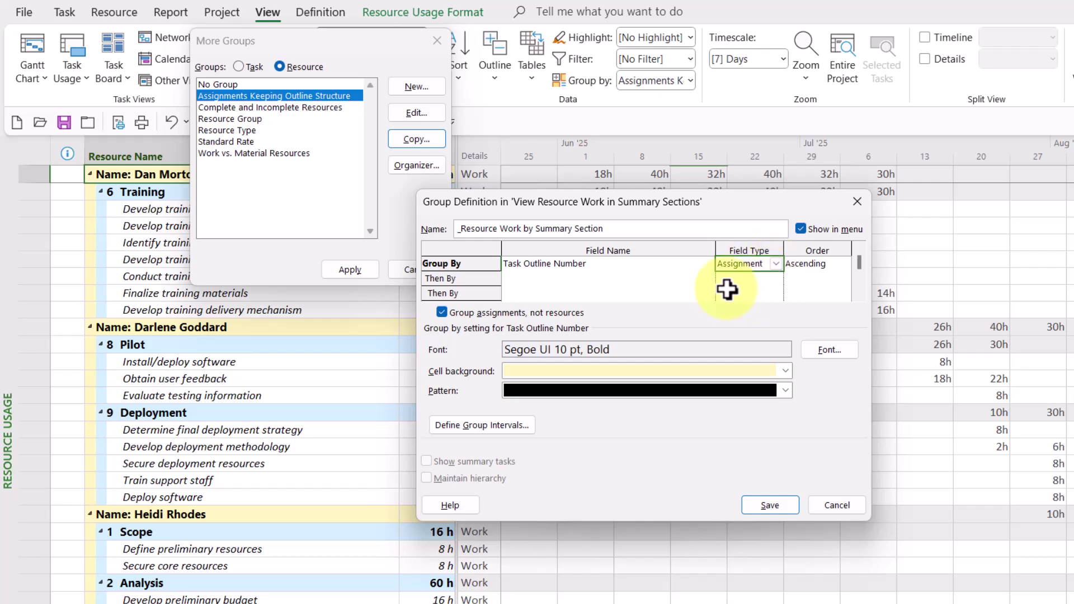
left_click(562, 279)
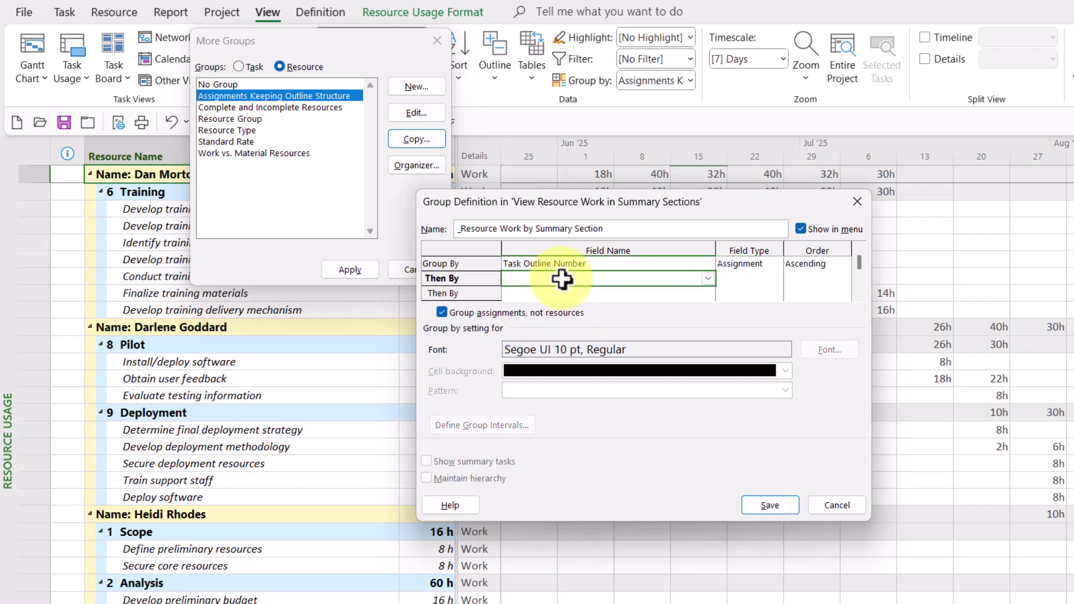
type("Name")
key("Return")
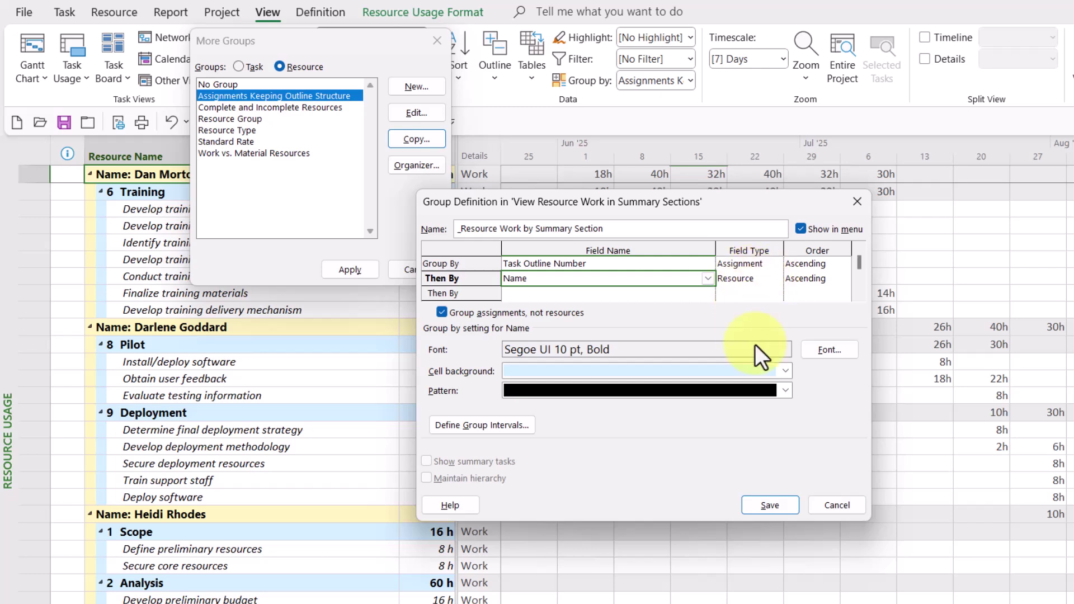
left_click(770, 506)
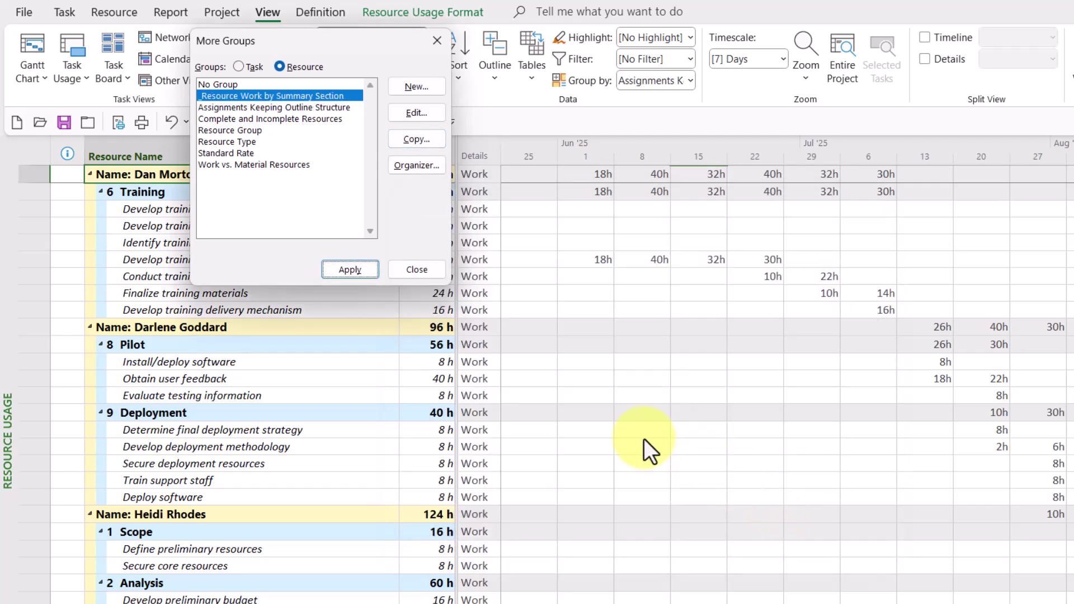
Apply the new group, review Scope's resource groups, and collapse Scope's Unassigned group.
left_click(350, 269)
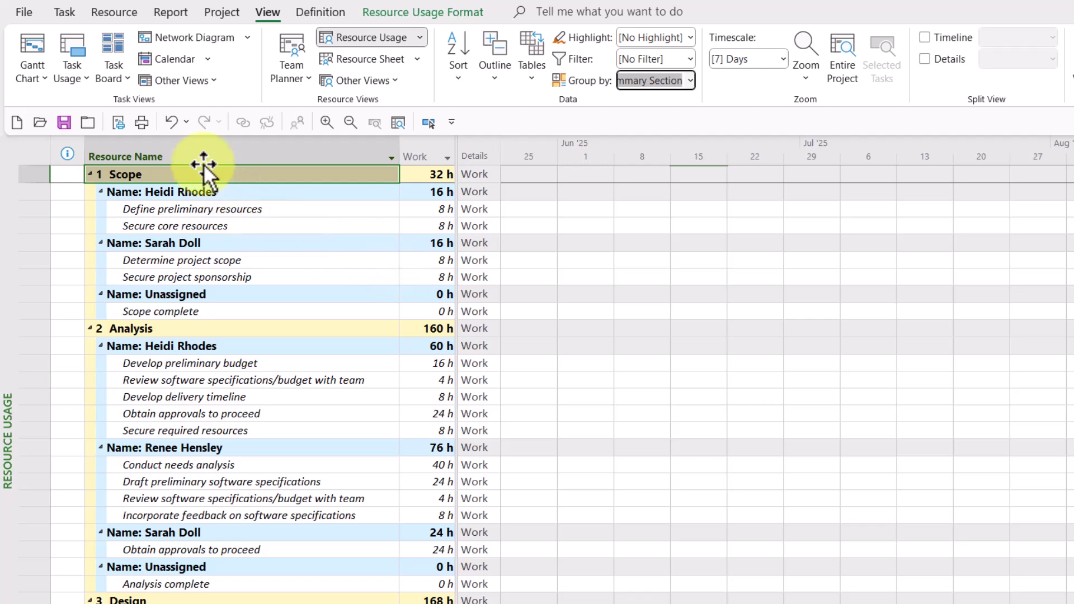
left_click(259, 171)
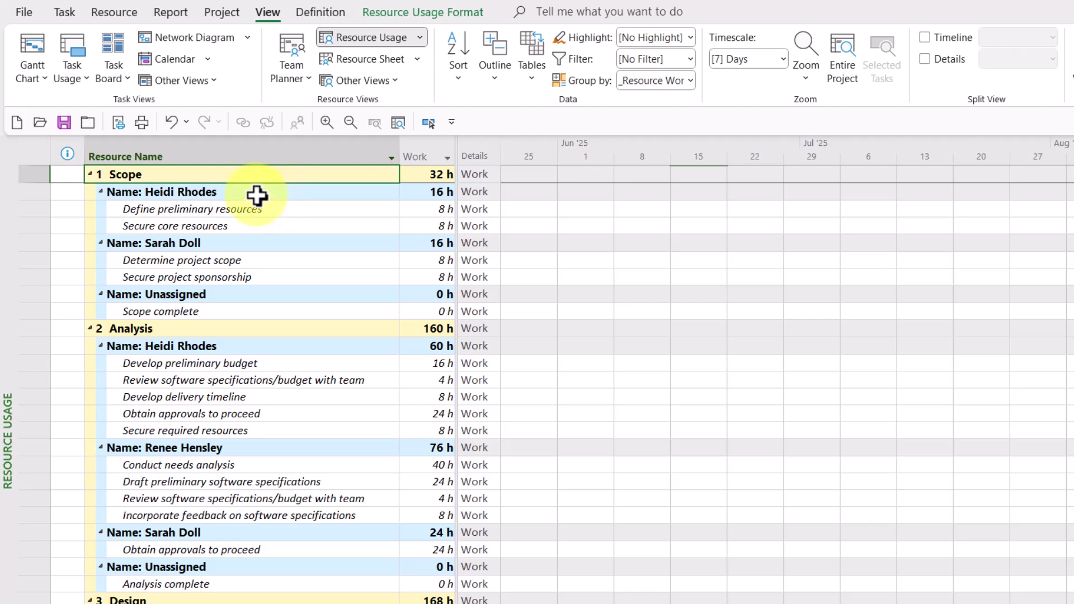
left_click(255, 193)
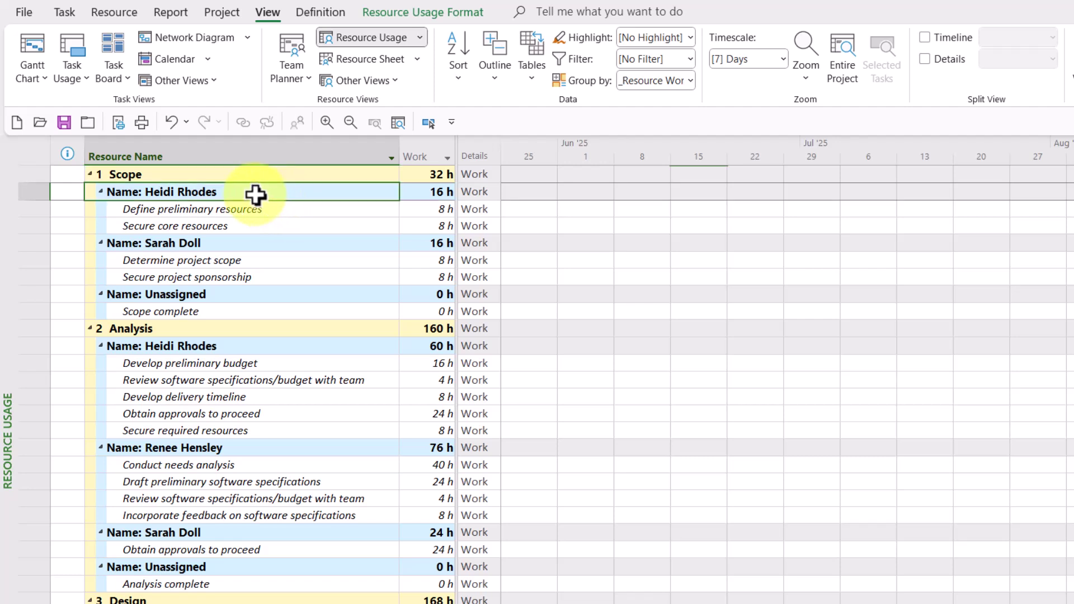
left_click(236, 242)
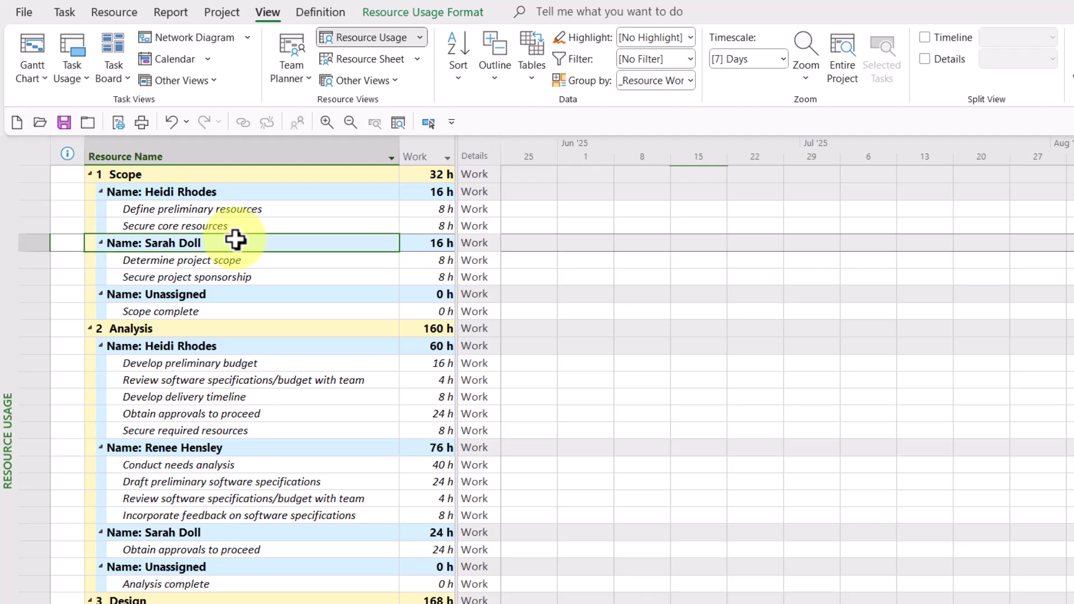
left_click(233, 295)
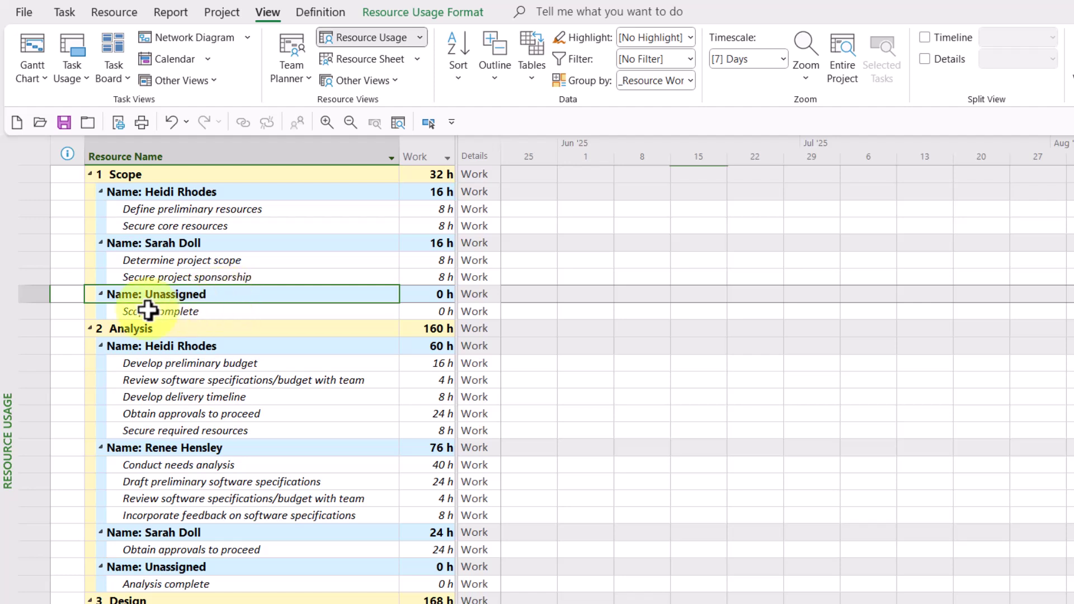
left_click(101, 295)
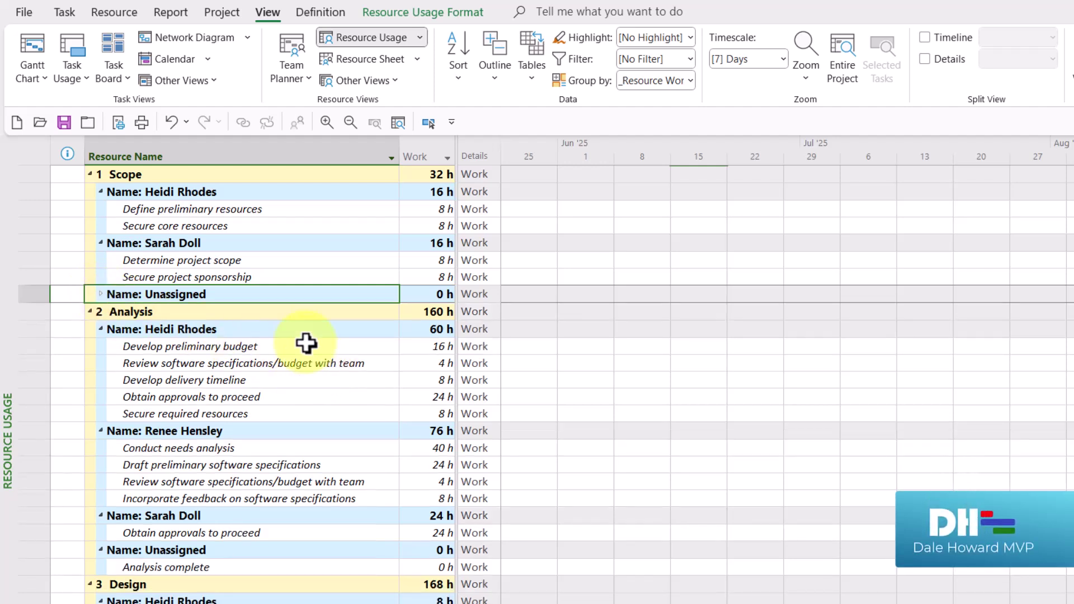
Review the 2 Analysis section and its three resource groups.
left_click(271, 313)
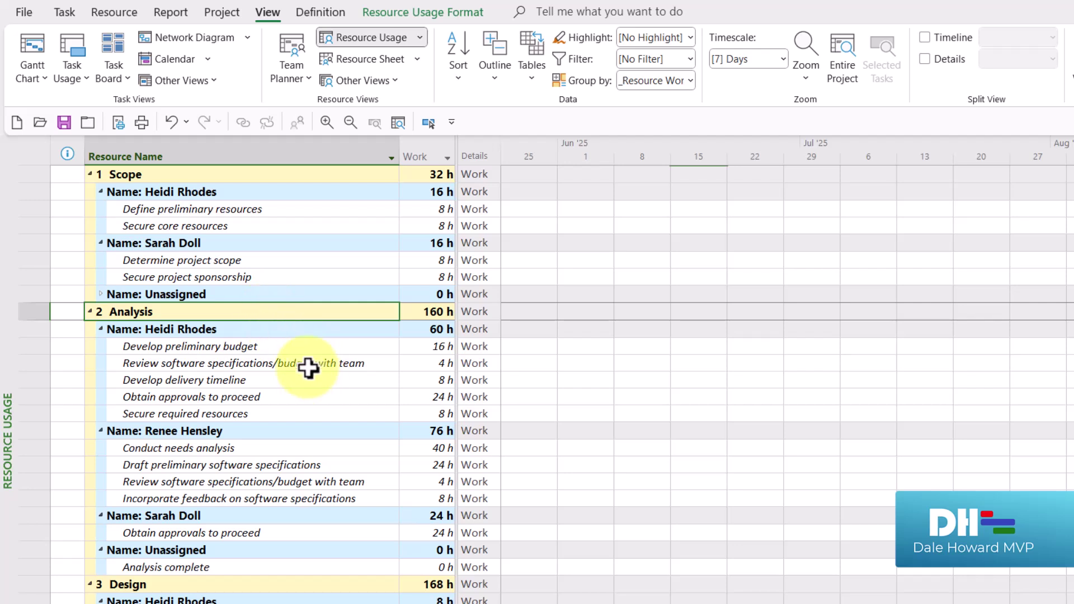
left_click(244, 331)
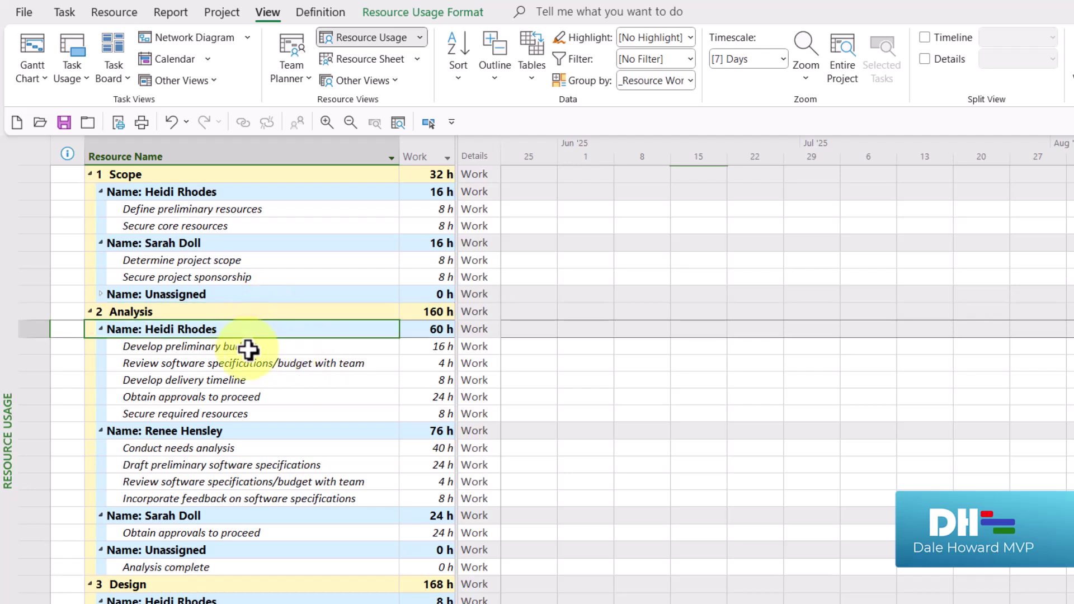
left_click(227, 432)
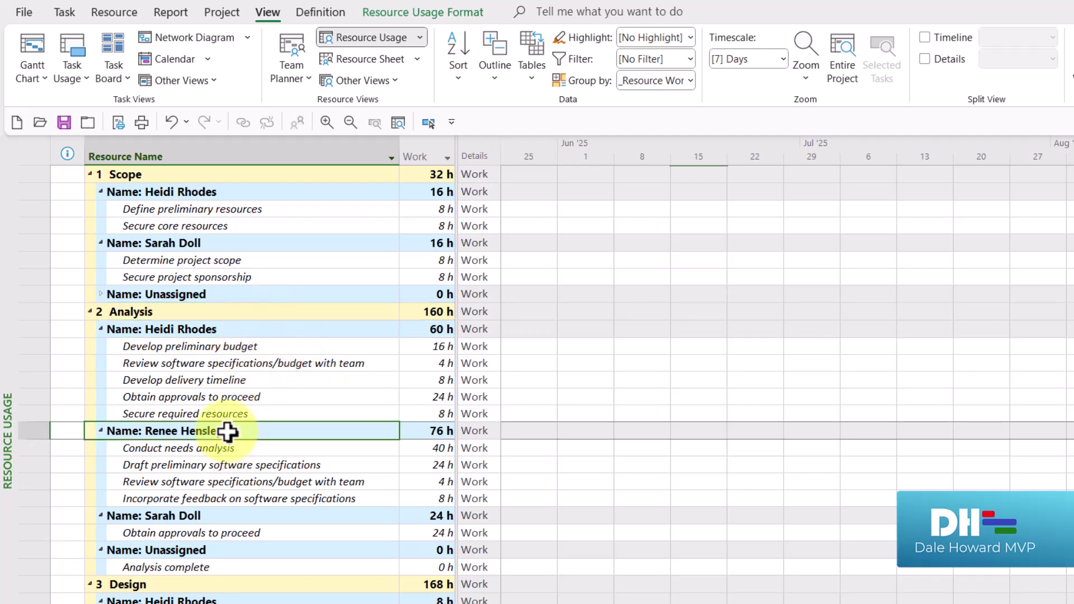
left_click(222, 518)
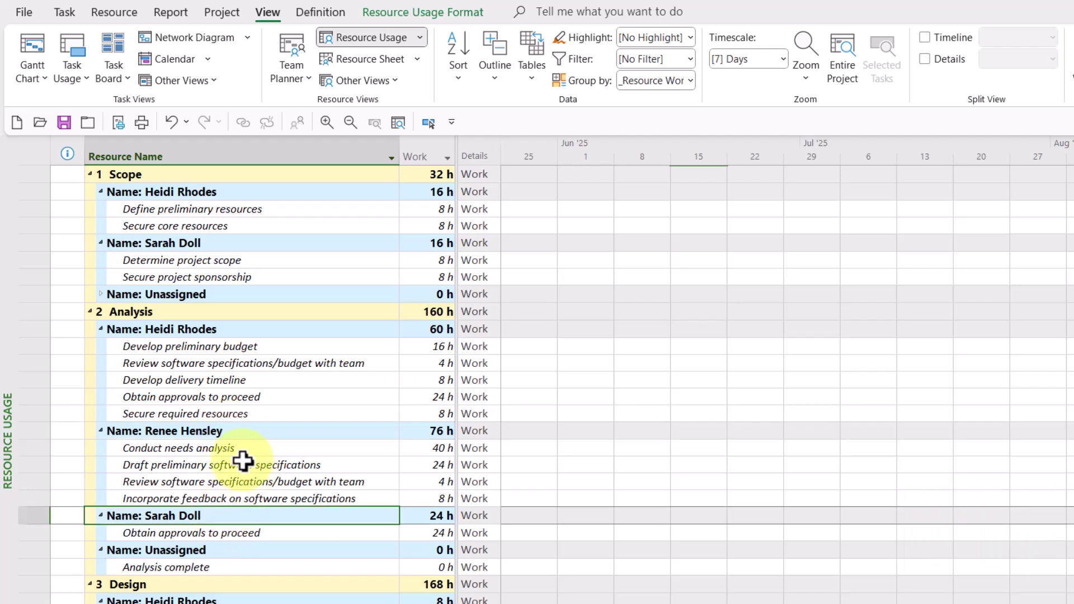